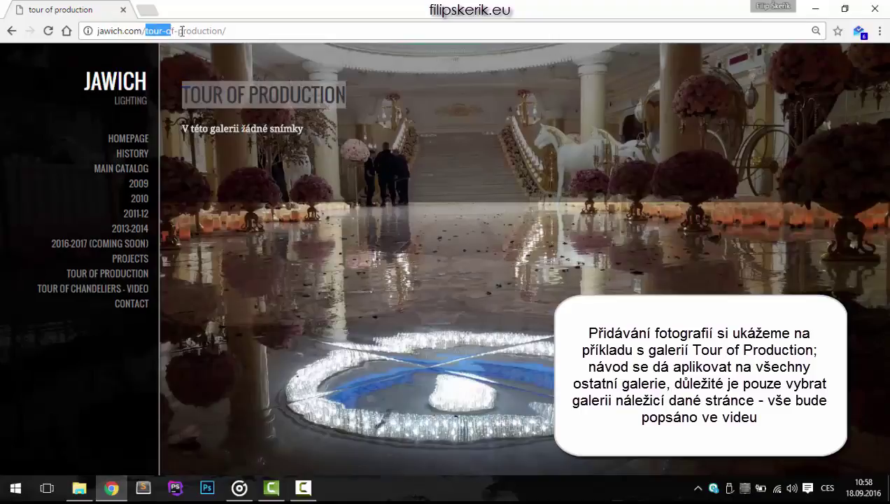
# Go to the website's administration login page at jawich.com/wp-admin.
pyautogui.write('wp')
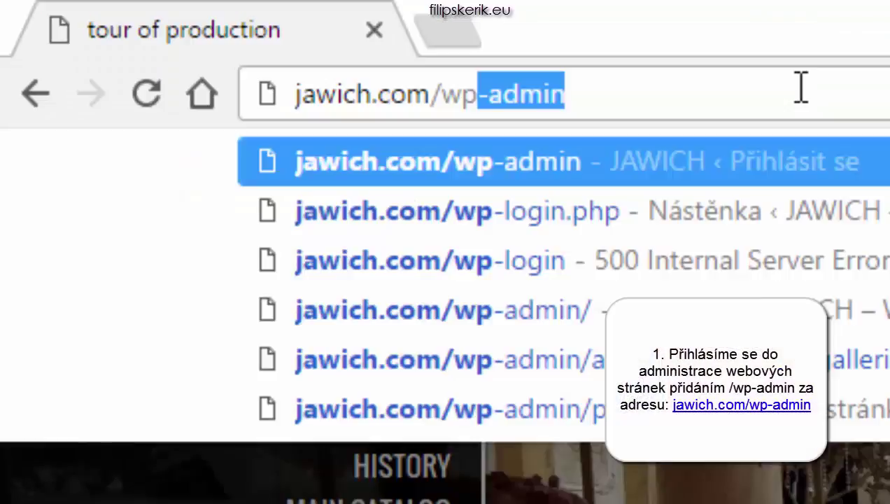
pyautogui.press('End')
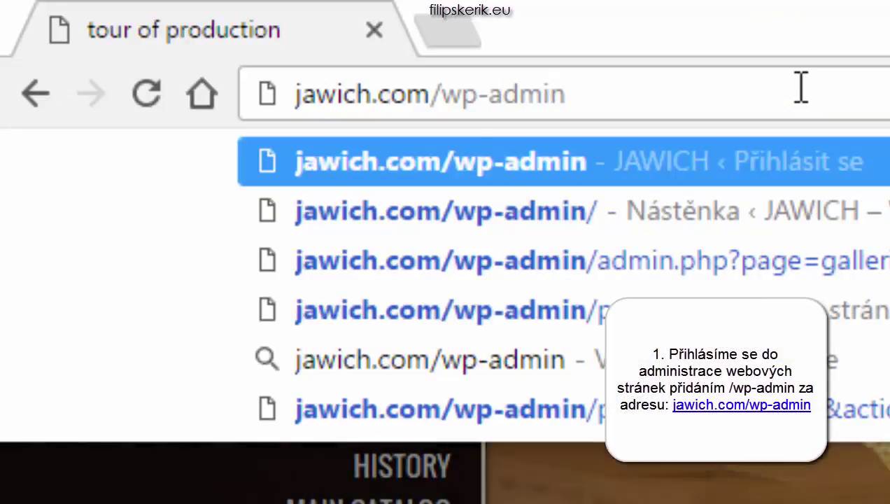
pyautogui.press('Return')
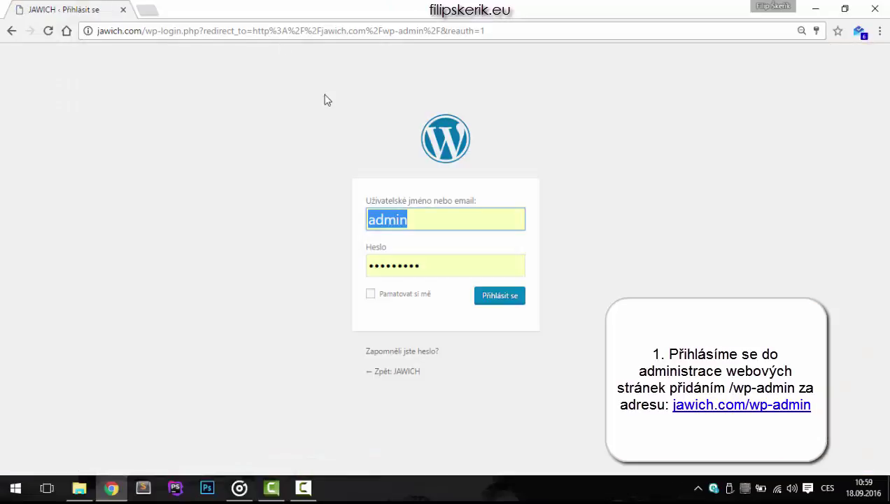
# Log in to the WordPress administration with the prefilled admin username and saved password.
pyautogui.click(425, 220)
pyautogui.doubleClick(401, 221)
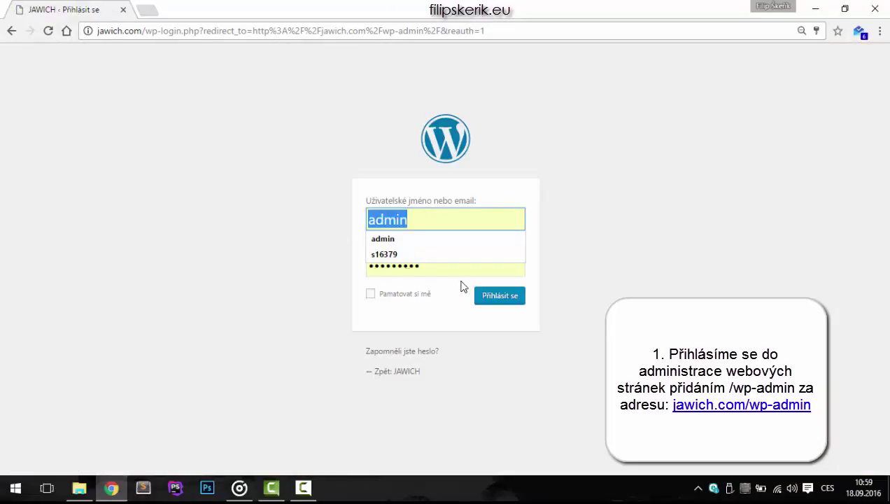
pyautogui.doubleClick(459, 272)
pyautogui.click(529, 292)
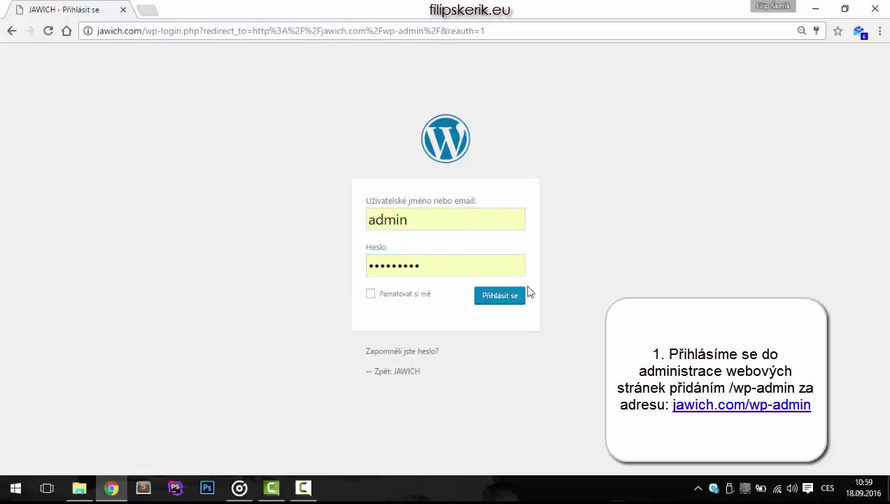
pyautogui.click(415, 296)
pyautogui.click(508, 295)
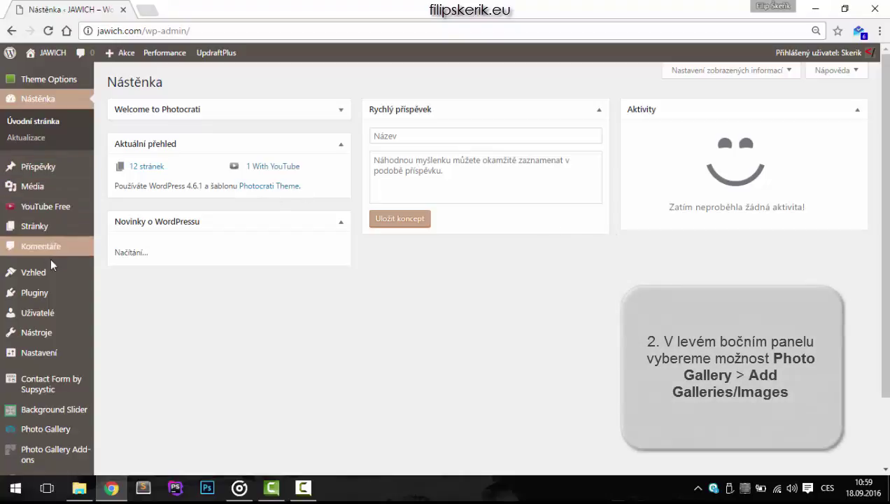
# Open the Tour of Production gallery for editing from Photo Gallery's gallery list and look over its settings.
pyautogui.moveTo(40, 428)
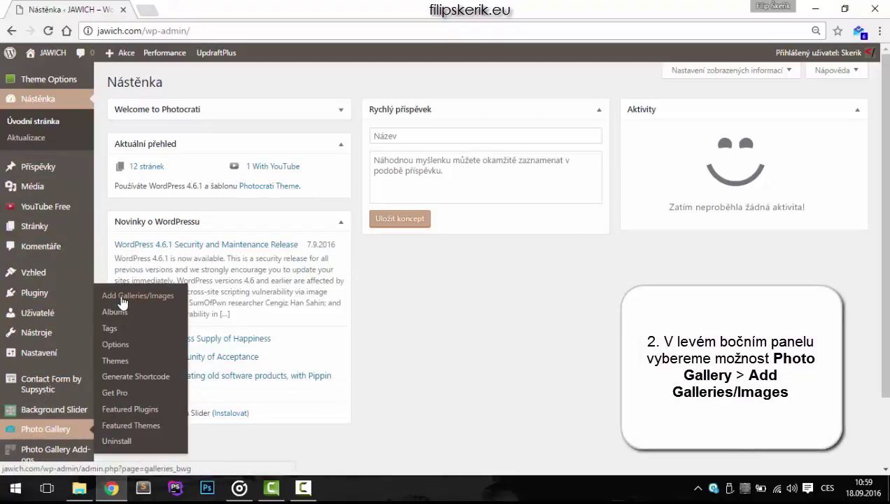
pyautogui.click(174, 299)
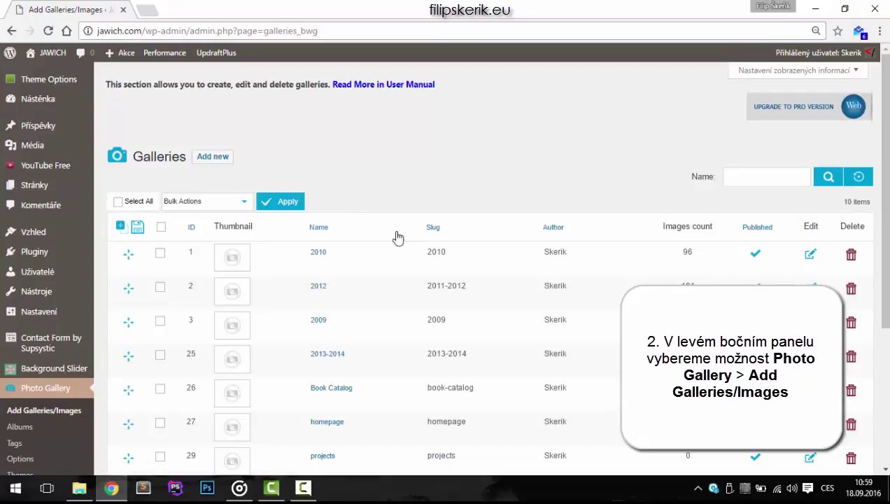
pyautogui.moveTo(884, 123); pyautogui.dragTo(879, 207)
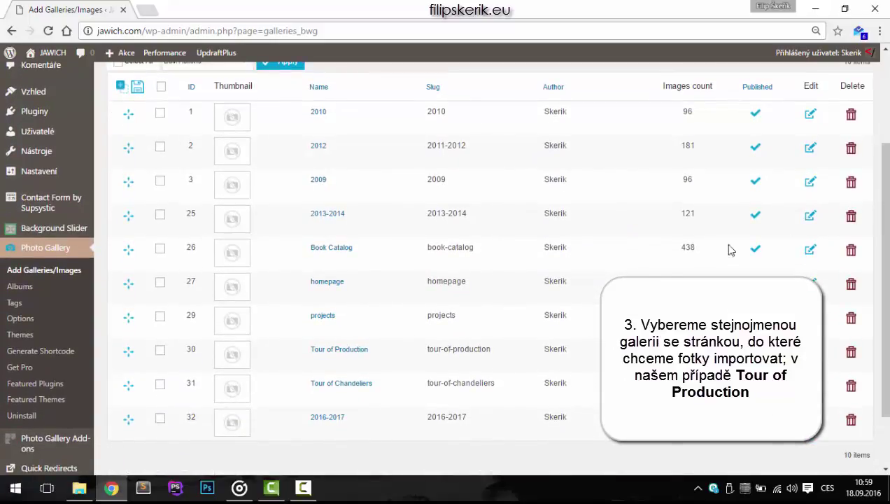
pyautogui.click(340, 356)
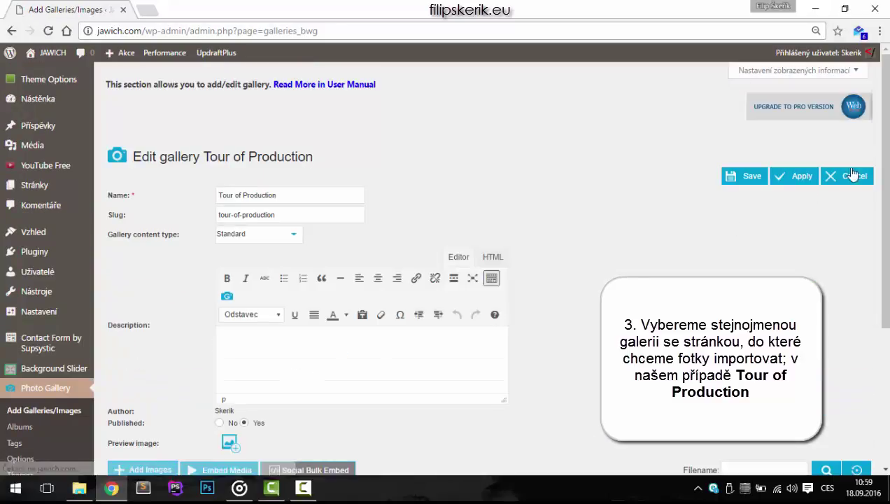
pyautogui.moveTo(880, 137); pyautogui.dragTo(883, 203)
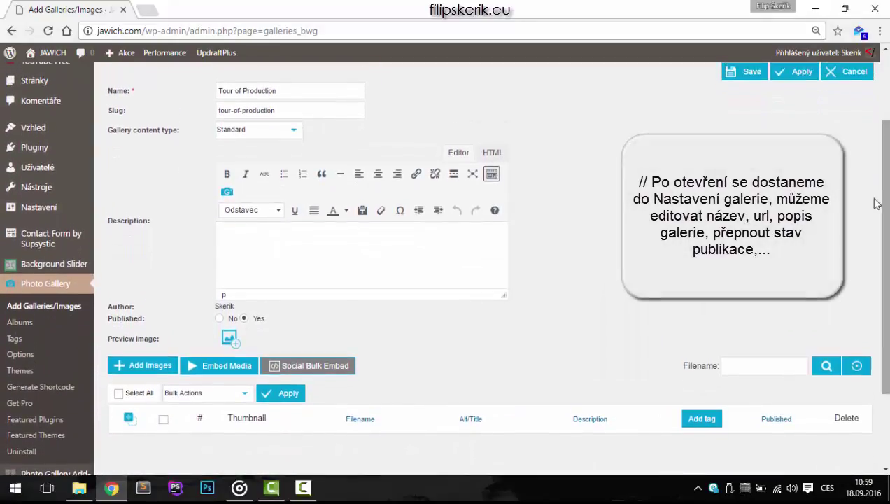
pyautogui.moveTo(276, 90); pyautogui.dragTo(207, 92)
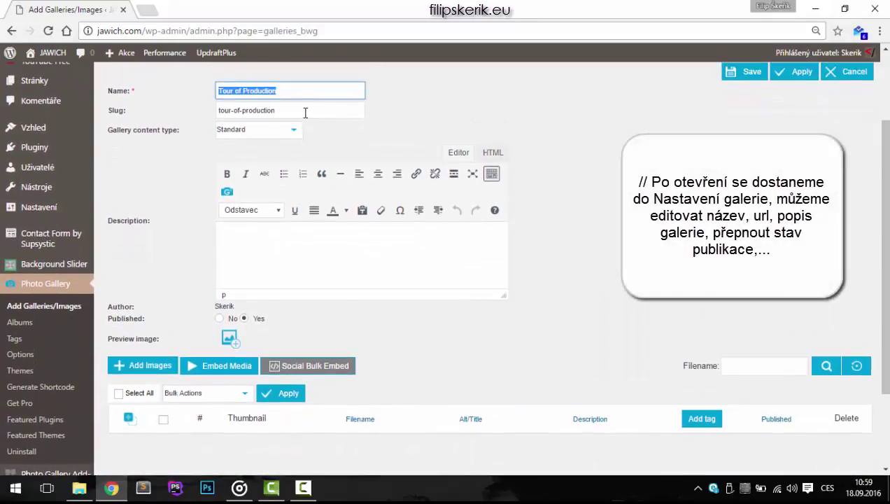
pyautogui.click(333, 150)
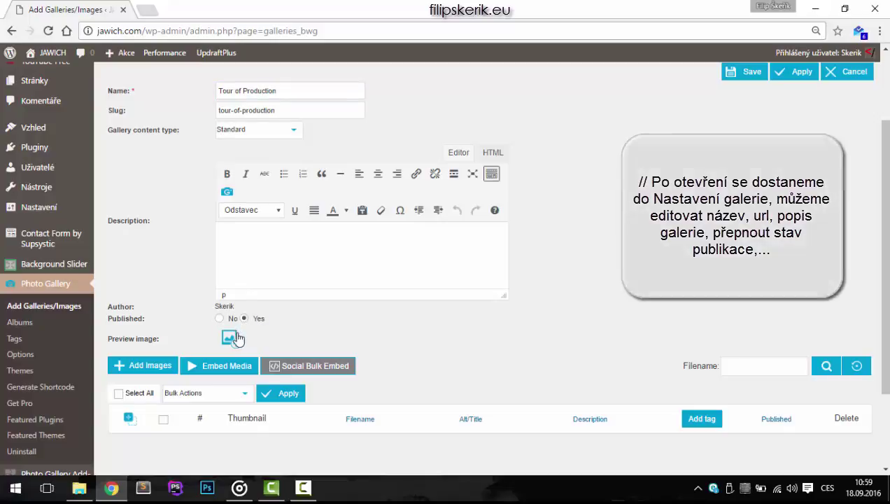
# Upload test-image.jpg from the desktop to the photo gallery's media files through Add Images.
pyautogui.click(163, 367)
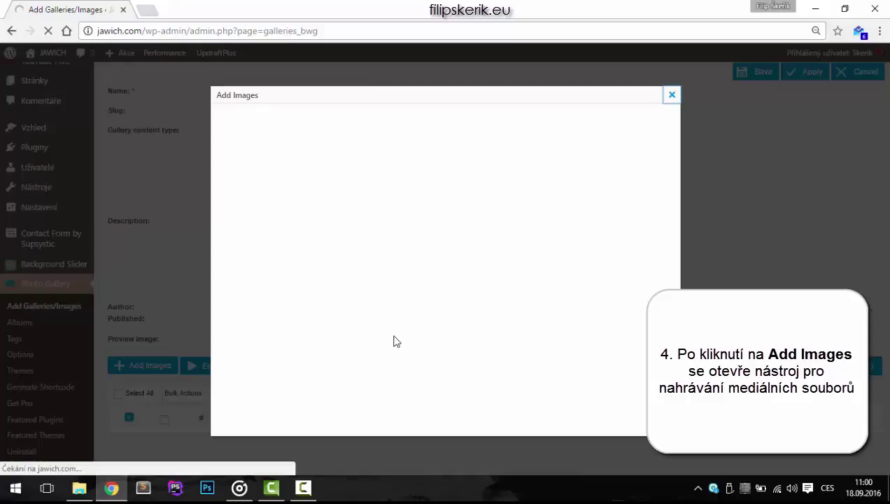
pyautogui.click(404, 117)
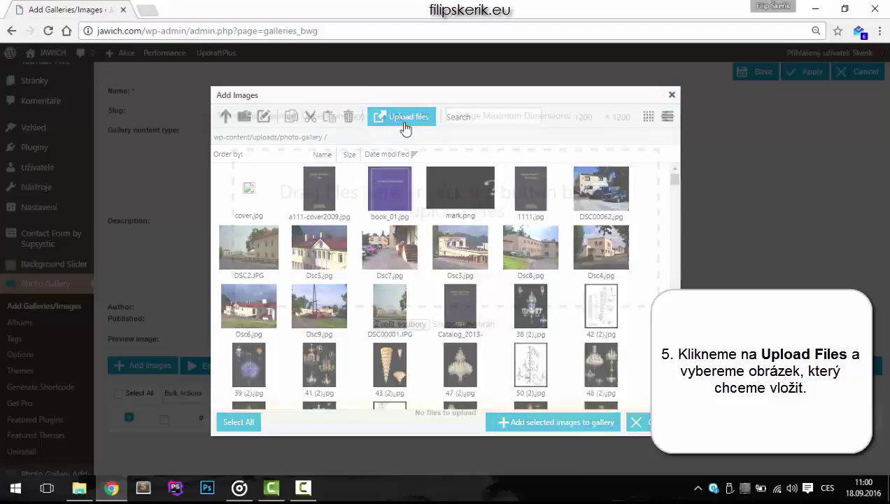
pyautogui.click(403, 123)
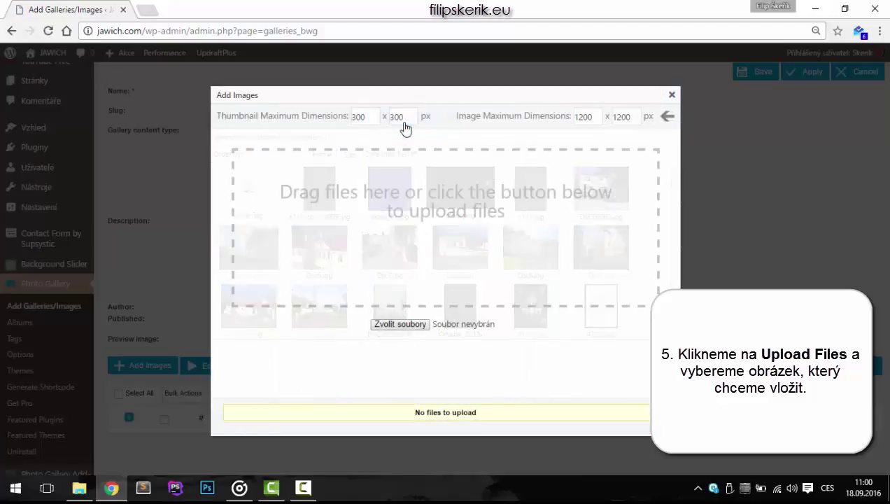
pyautogui.click(397, 323)
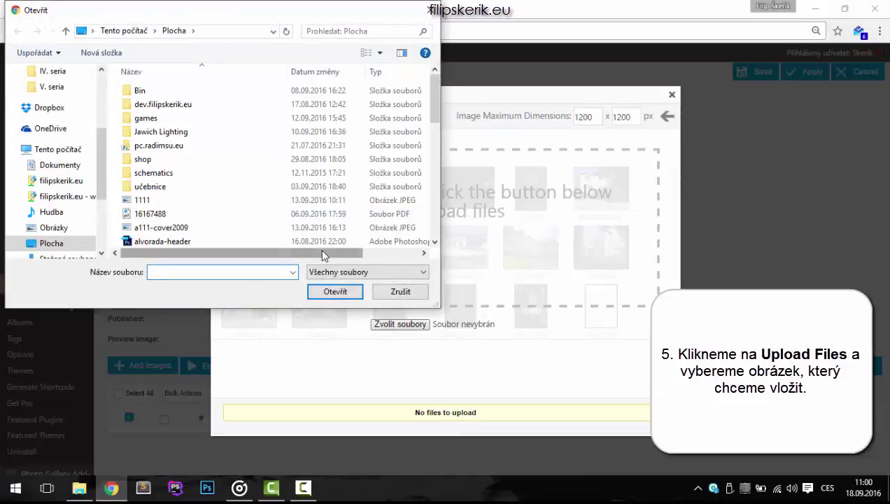
pyautogui.write('t')
pyautogui.click(184, 285)
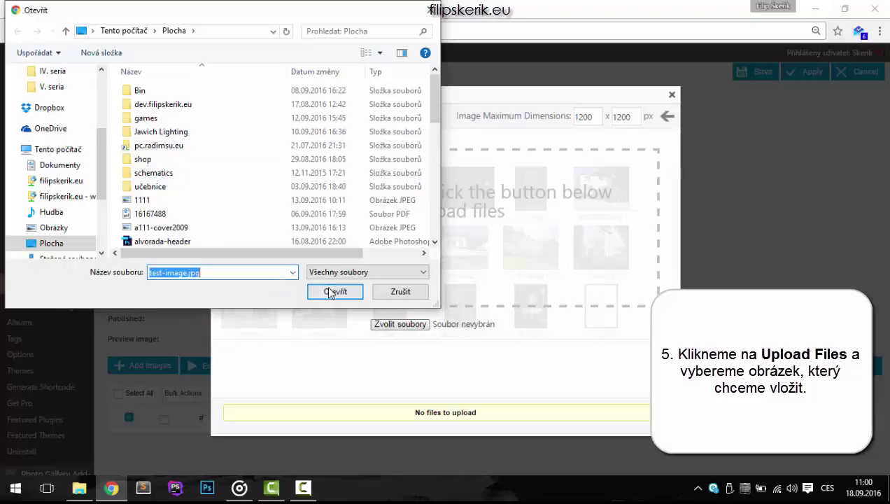
pyautogui.click(330, 291)
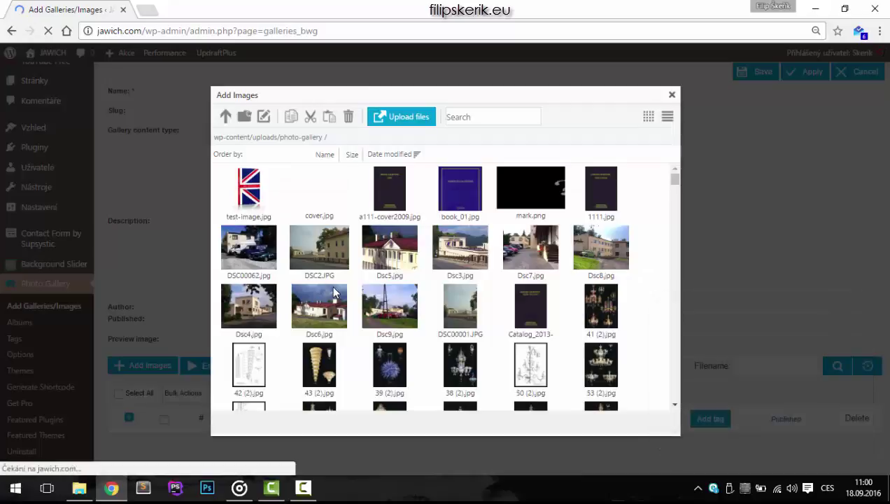
pyautogui.click(333, 293)
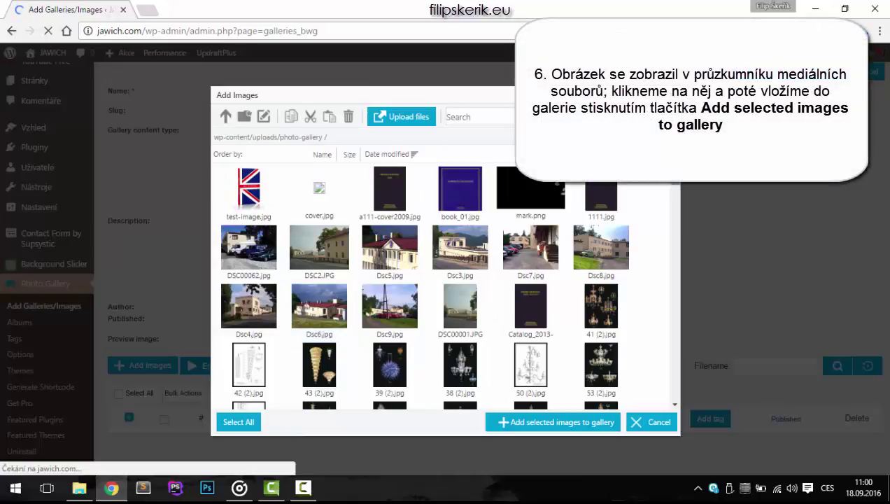
# Add the uploaded test-image.jpg to the Tour of Production gallery and check its title and description fields.
pyautogui.click(258, 193)
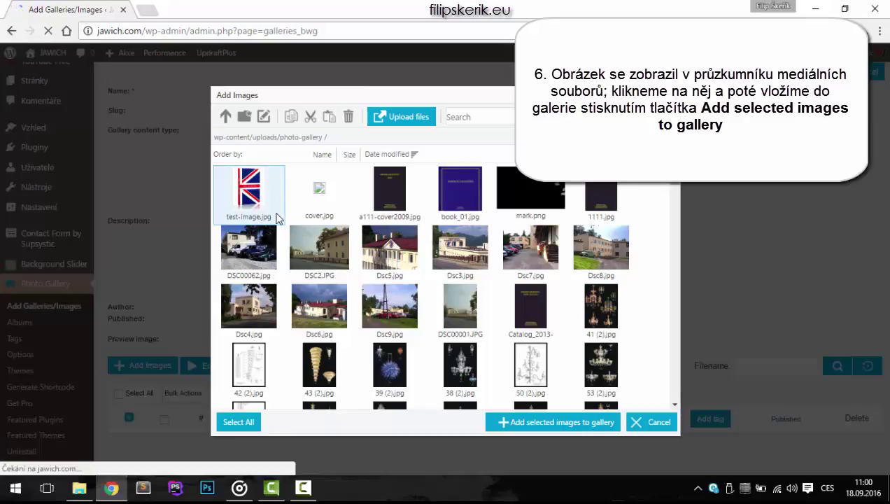
pyautogui.click(278, 218)
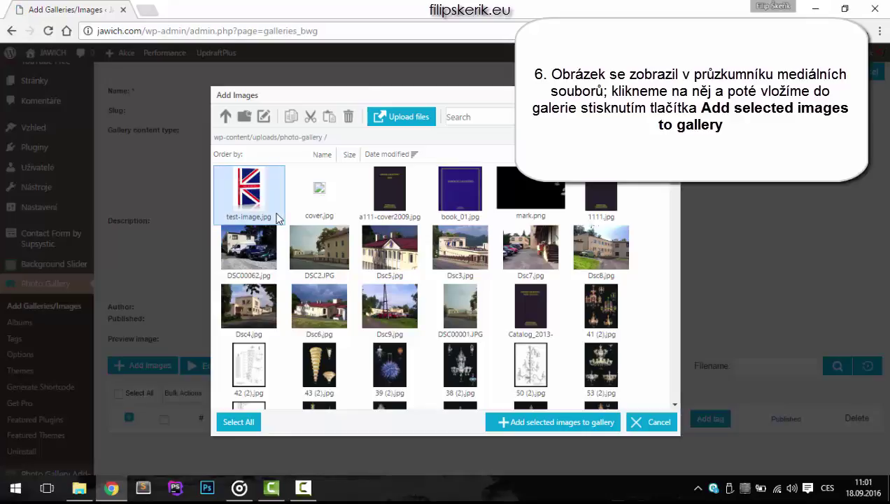
pyautogui.click(559, 422)
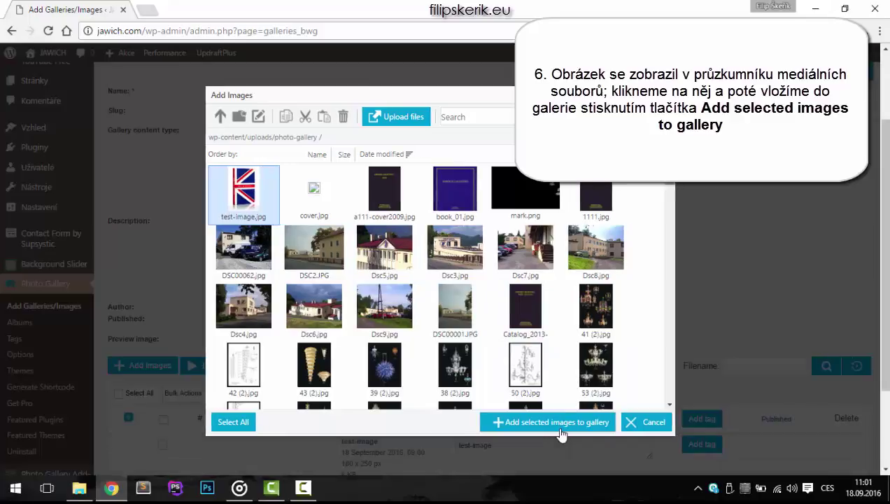
pyautogui.scroll(-3, 564, 292)
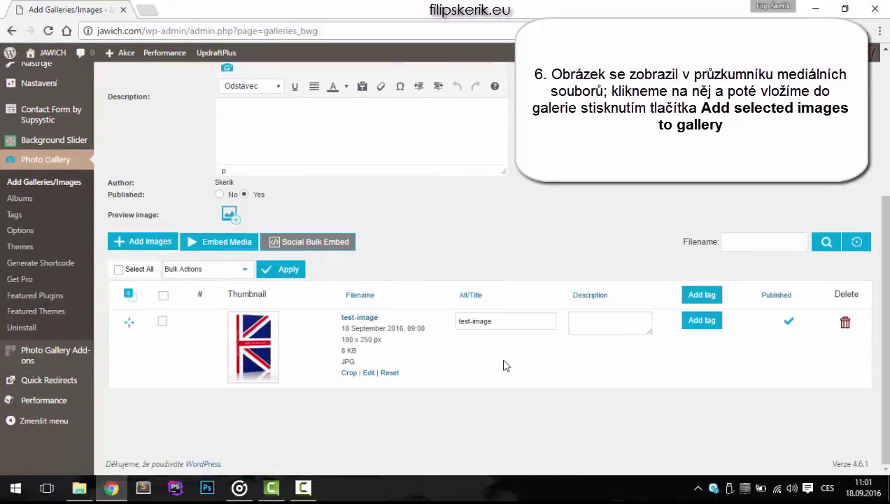
pyautogui.tripleClick(502, 318)
pyautogui.click(587, 323)
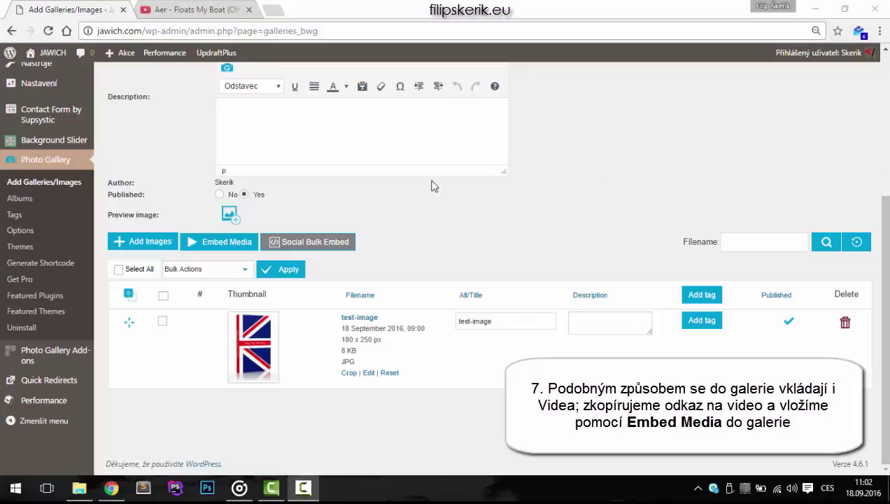
# Start embedding media in the gallery and copy the web address of the open YouTube video "Aer - Floats My Boat".
pyautogui.click(407, 241)
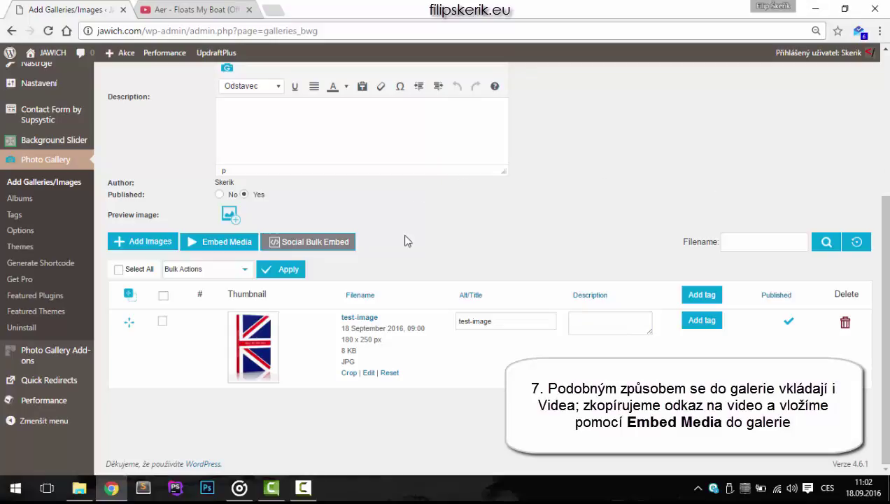
pyautogui.click(224, 250)
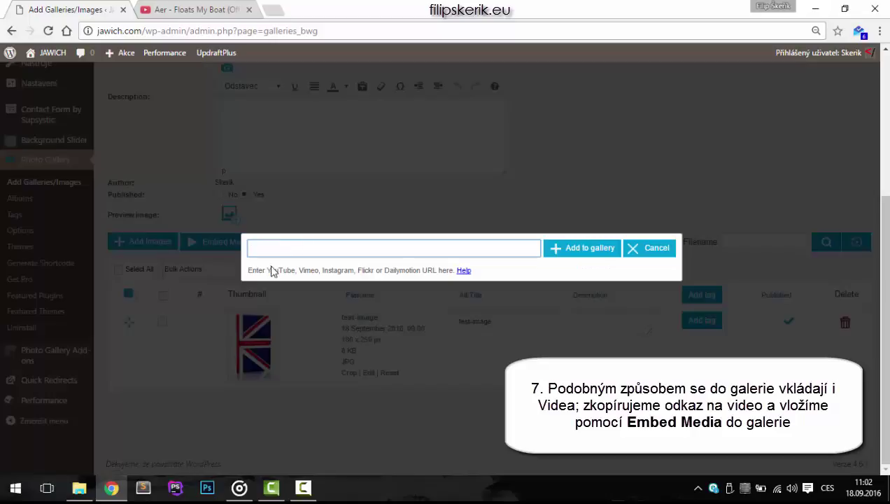
pyautogui.moveTo(267, 270); pyautogui.dragTo(414, 271)
pyautogui.click(368, 249)
pyautogui.click(194, 14)
pyautogui.click(188, 33)
pyautogui.hotkey('ctrl', 'c')
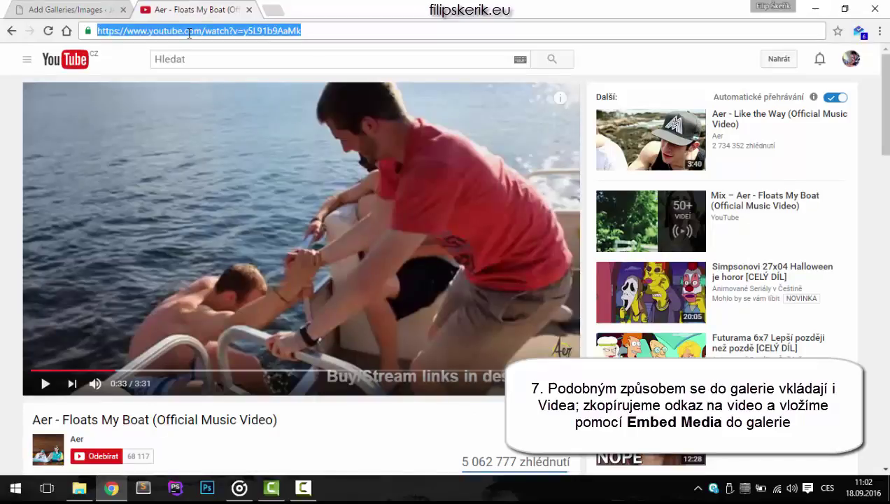
pyautogui.rightClick(189, 33)
pyautogui.click(201, 75)
pyautogui.click(103, 10)
pyautogui.rightClick(299, 245)
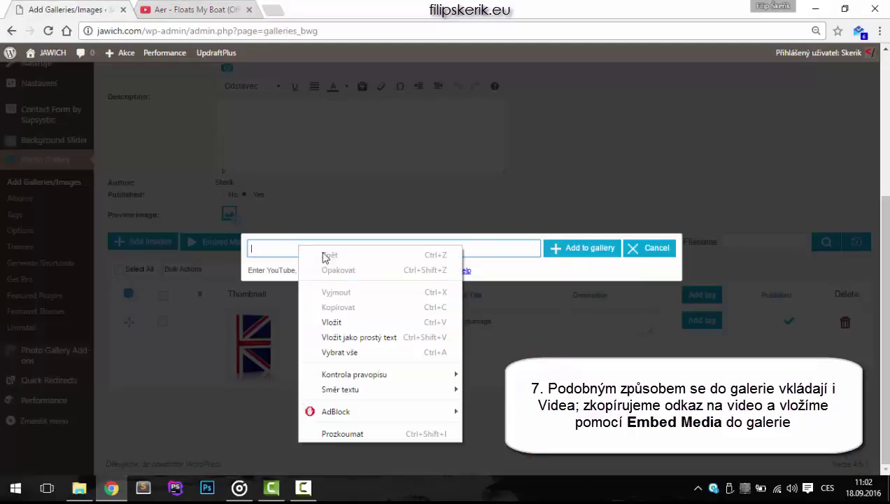
pyautogui.click(331, 321)
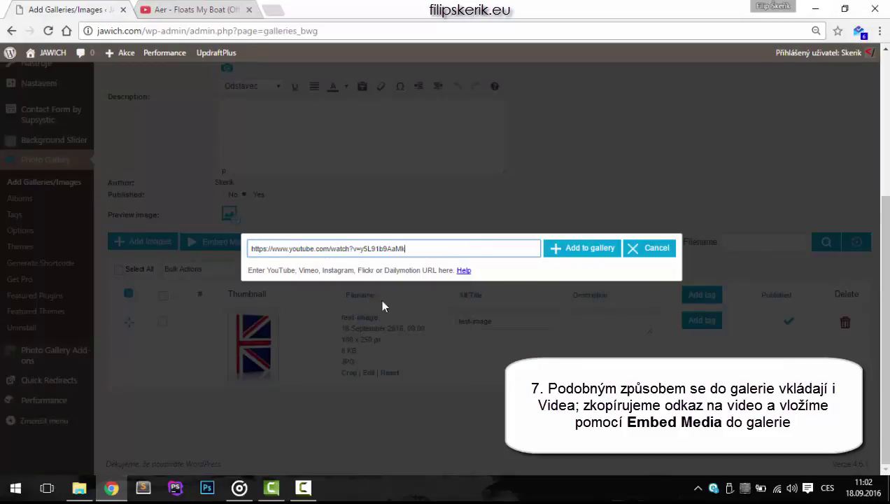
pyautogui.click(598, 248)
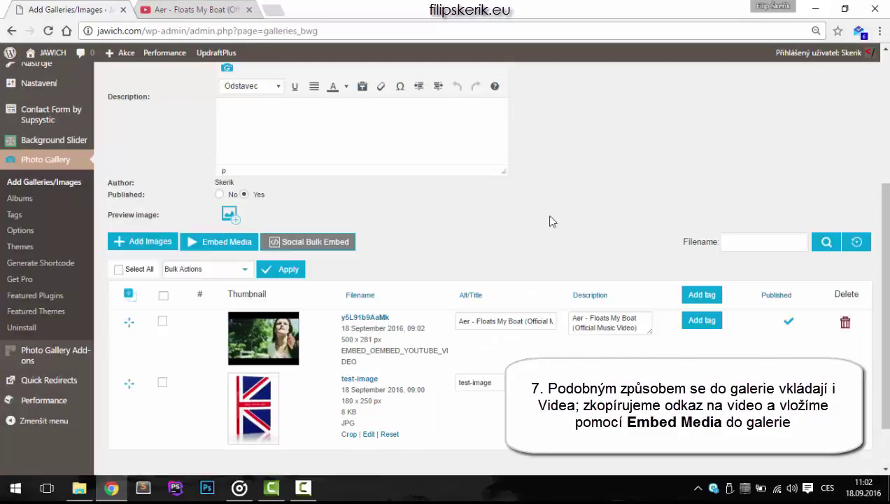
# Save the Tour of Production gallery and close the YouTube page.
pyautogui.scroll(4, 631, 200)
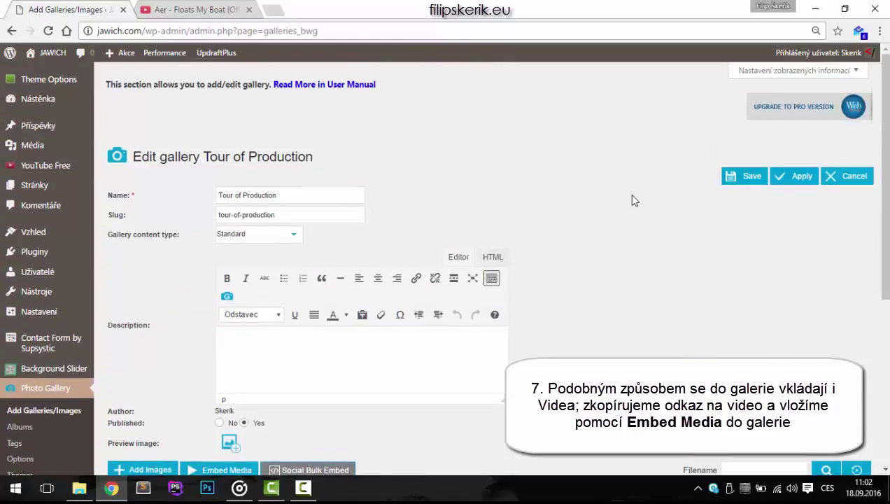
pyautogui.click(743, 183)
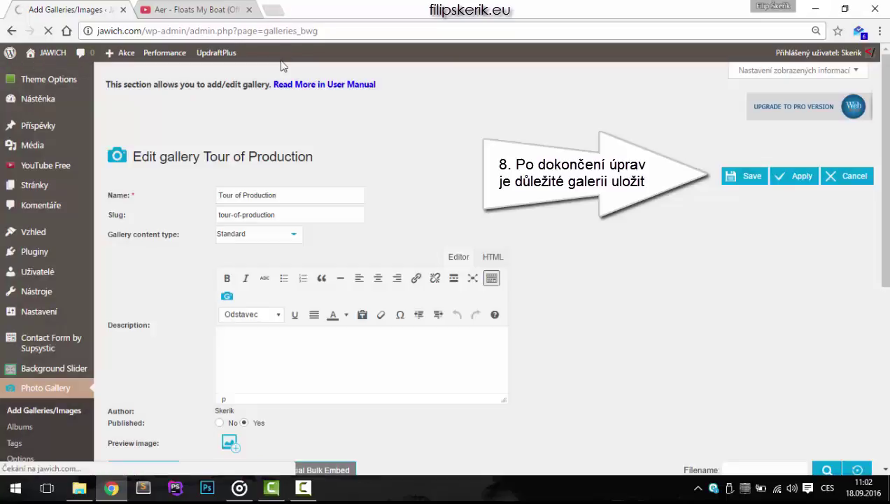
pyautogui.click(248, 10)
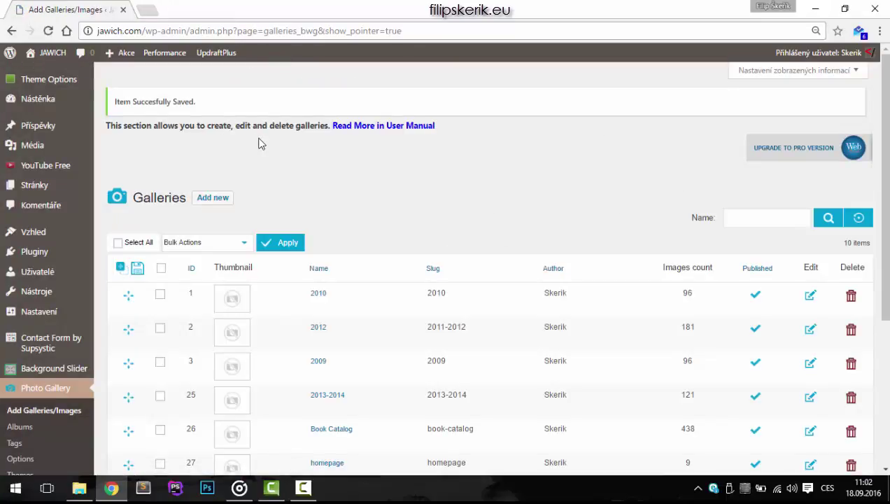
pyautogui.moveTo(152, 103); pyautogui.dragTo(113, 125)
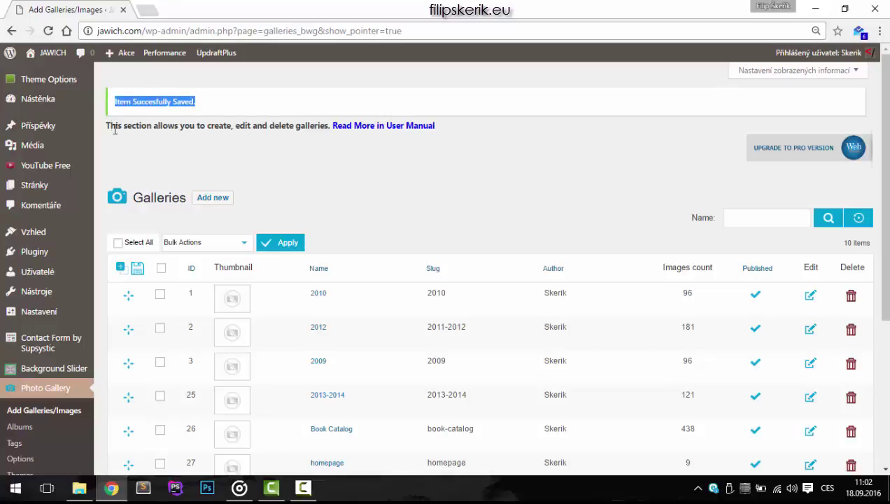
# Visit the public JAWICH site and open its Tour of Production page.
pyautogui.click(128, 123)
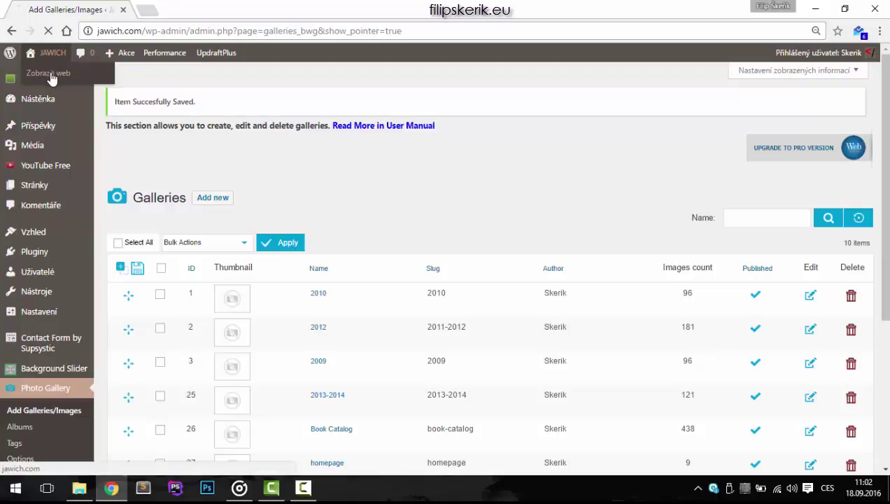
pyautogui.click(51, 78)
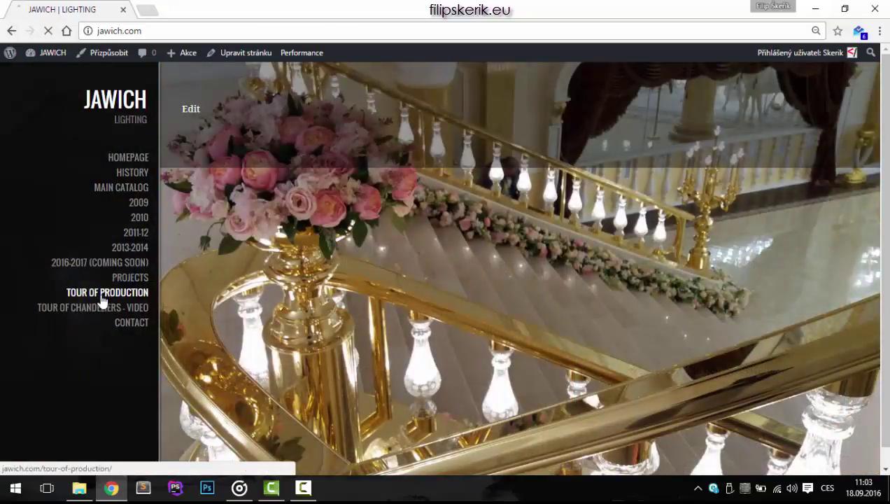
pyautogui.click(102, 299)
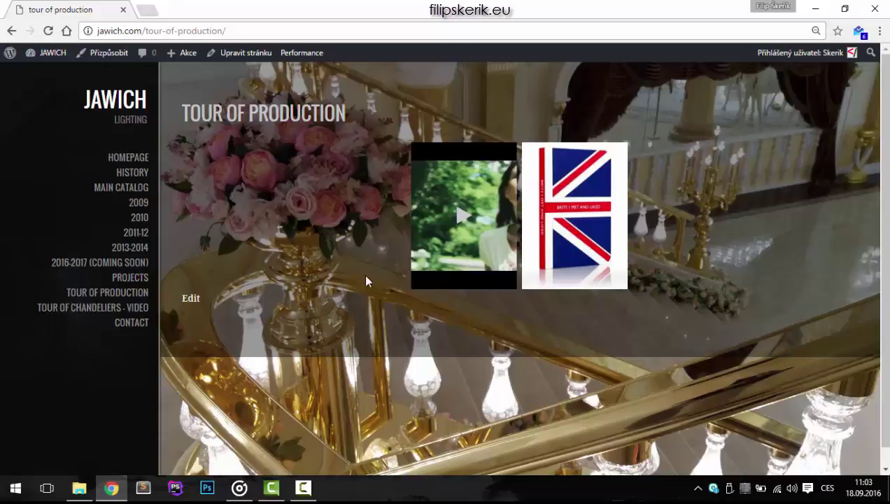
# Play the embedded video on the Tour of Production page and view the test image enlarged, closing each lightbox.
pyautogui.click(462, 222)
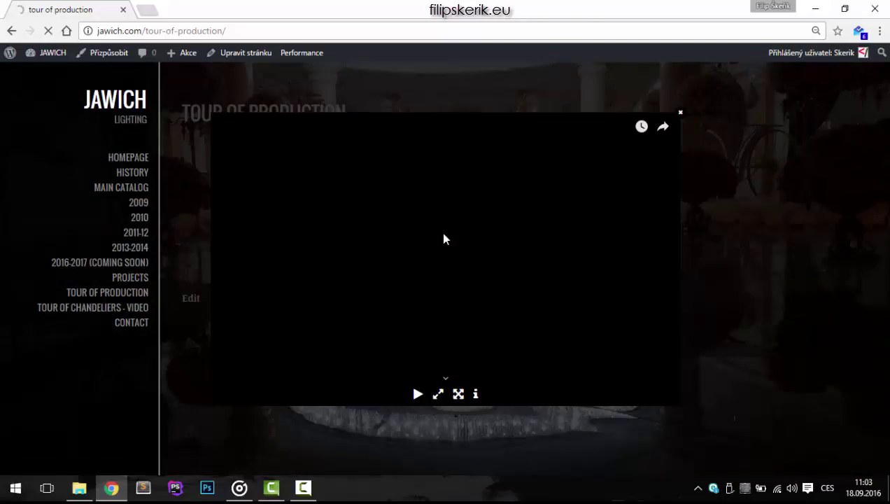
pyautogui.click(446, 275)
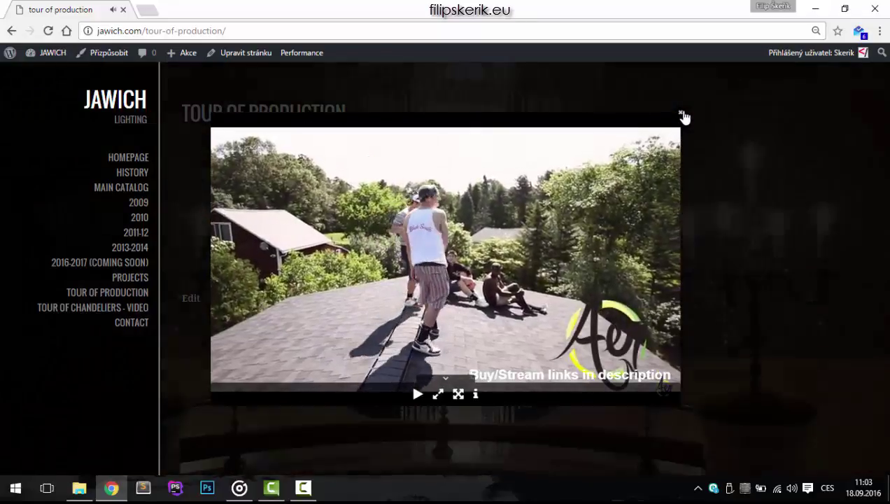
pyautogui.click(682, 116)
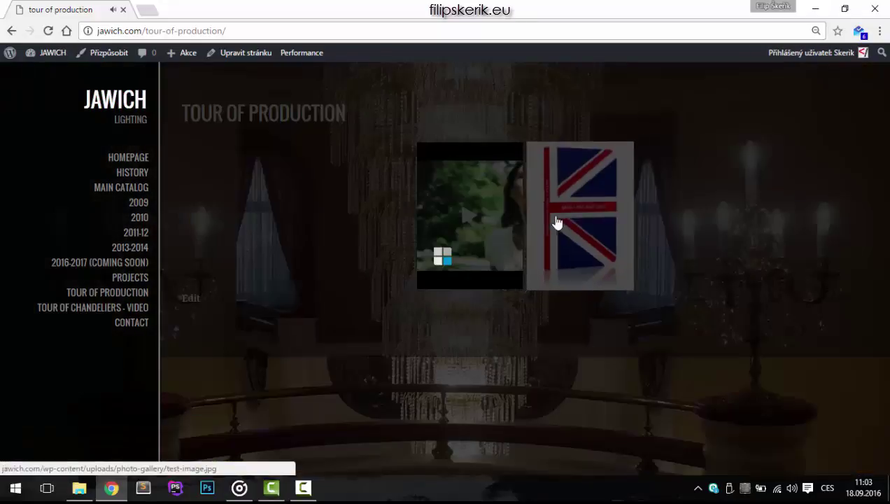
pyautogui.click(597, 200)
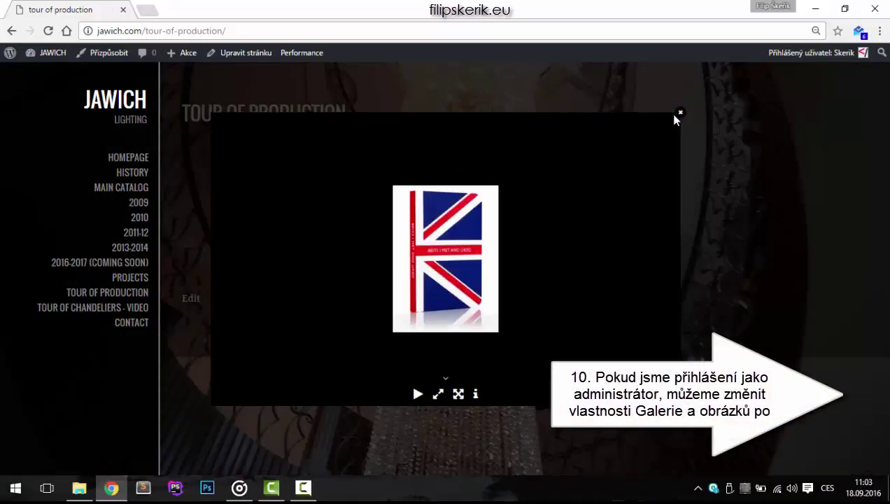
pyautogui.click(681, 115)
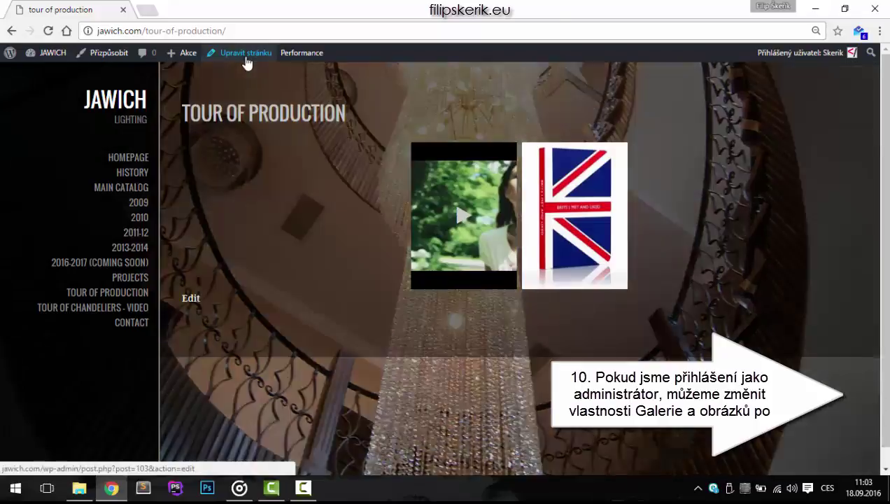
# Open the tour of production page for editing, review its gallery's display settings, including the thumbnail dimensions, and apply them.
pyautogui.click(246, 62)
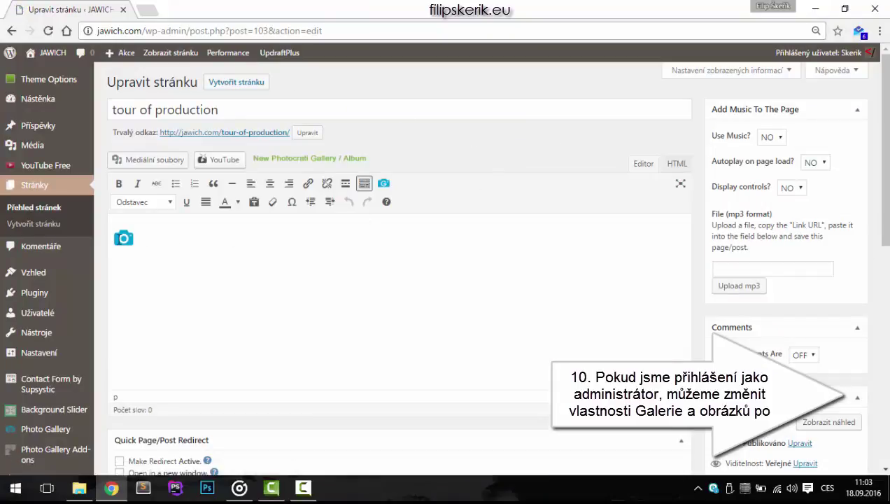
pyautogui.click(123, 238)
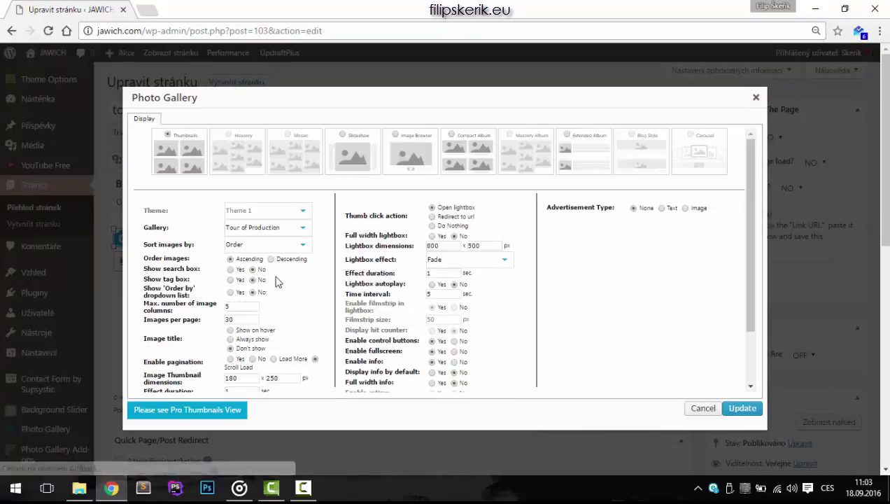
pyautogui.scroll(-1, 325, 303)
pyautogui.scroll(-1, 326, 303)
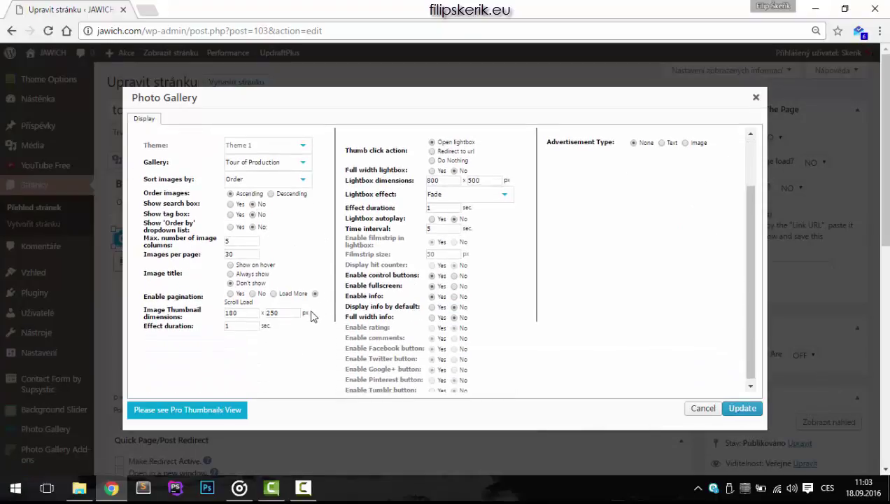
pyautogui.scroll(2, 322, 311)
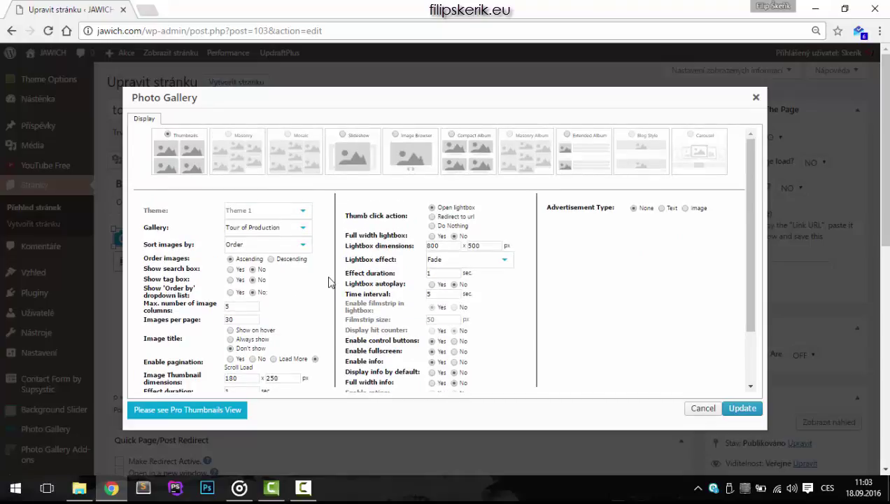
pyautogui.moveTo(246, 378); pyautogui.dragTo(220, 377)
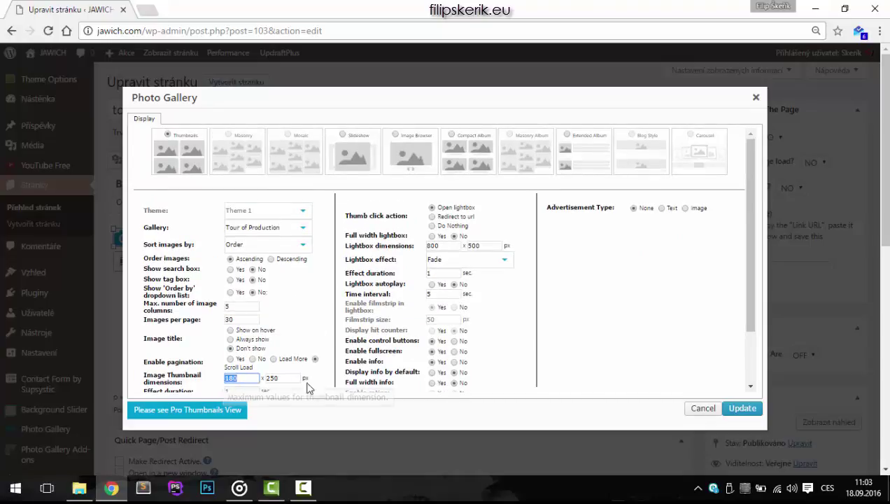
pyautogui.moveTo(289, 377); pyautogui.dragTo(265, 378)
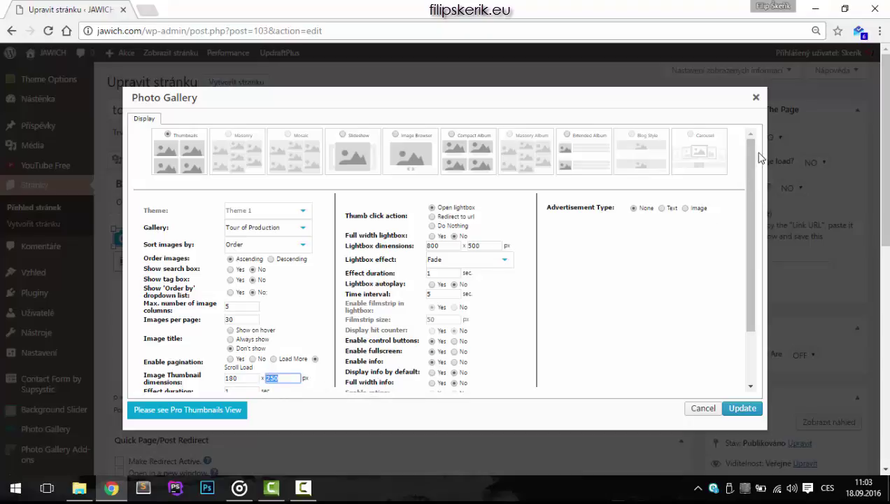
pyautogui.click(751, 414)
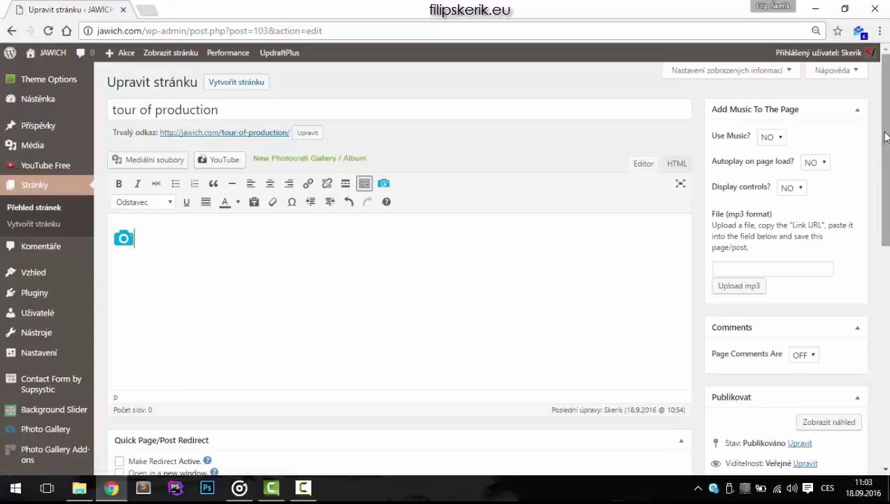
# Update the tour of production page and open it on the public site.
pyautogui.moveTo(885, 137); pyautogui.dragTo(885, 223)
pyautogui.click(848, 337)
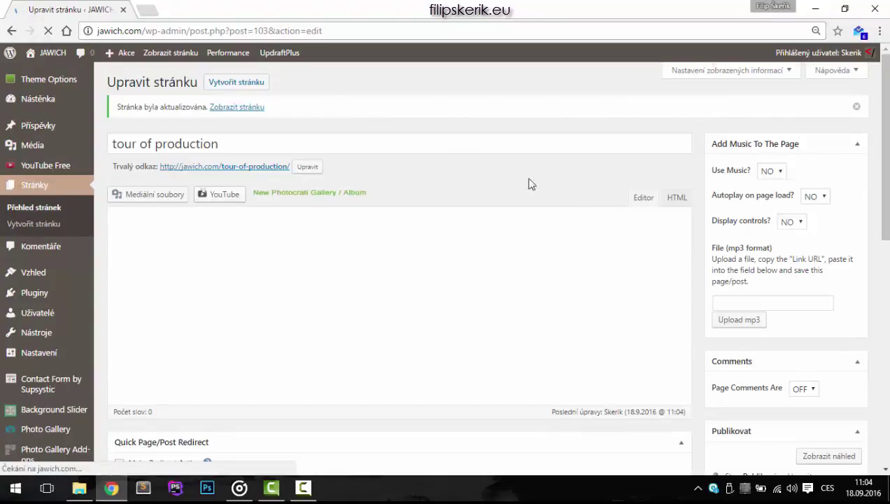
pyautogui.click(169, 58)
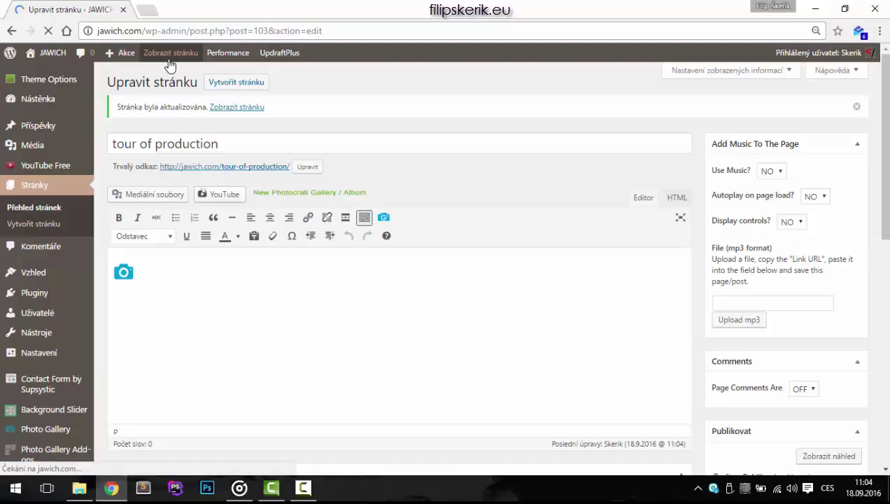